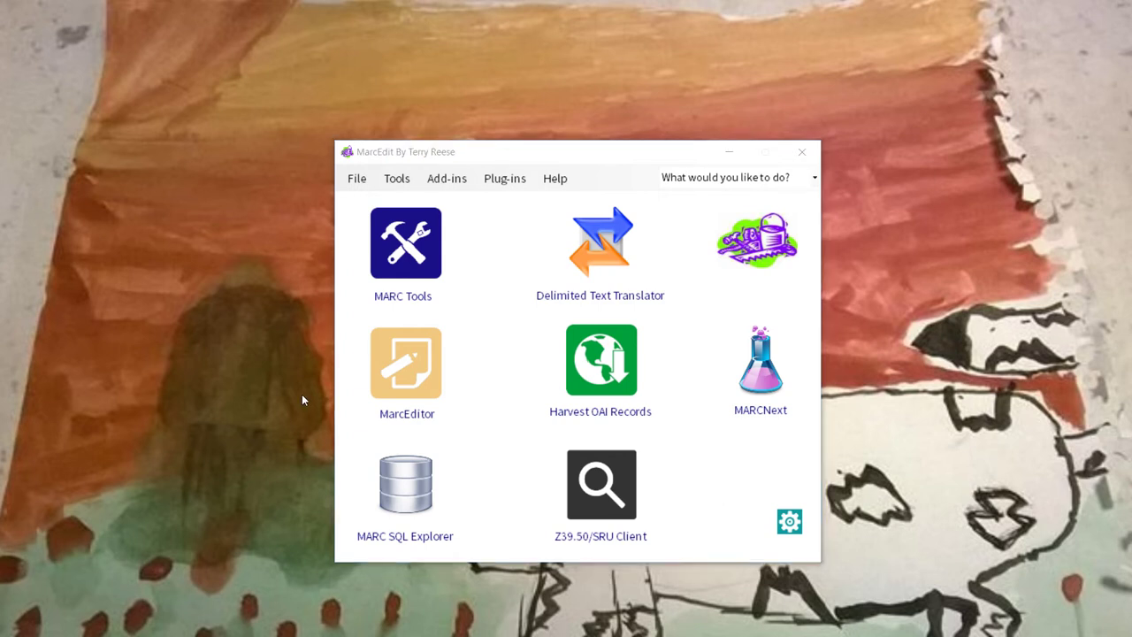
Open File Explorer and browse to Desktop\split, showing its 13 msplit .mrc files.
key("super+e")
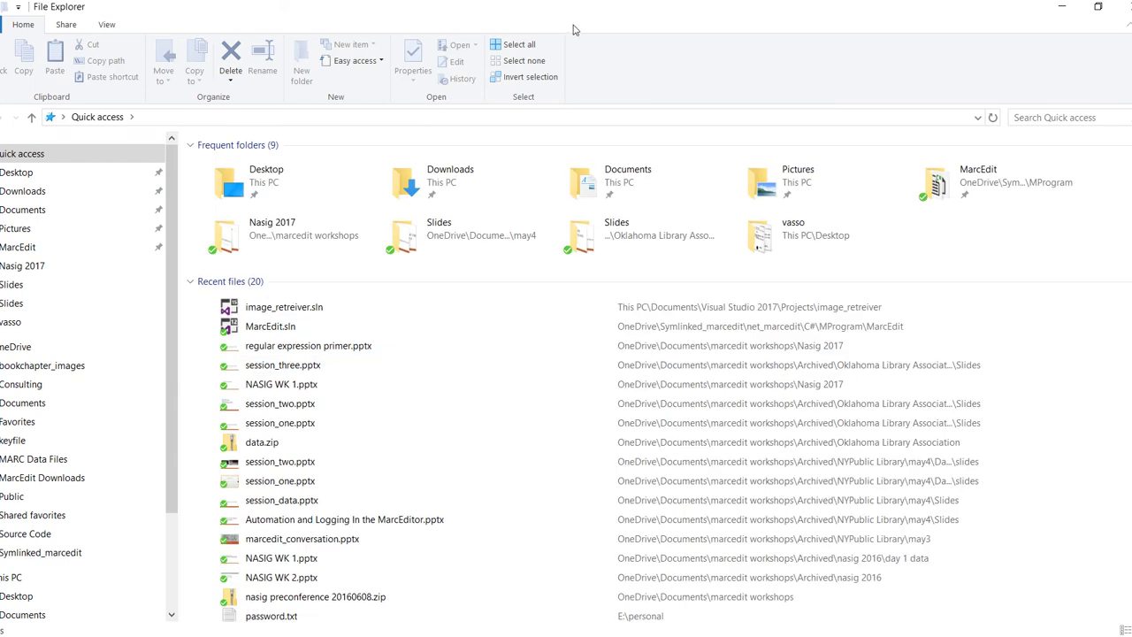
double_click(271, 16)
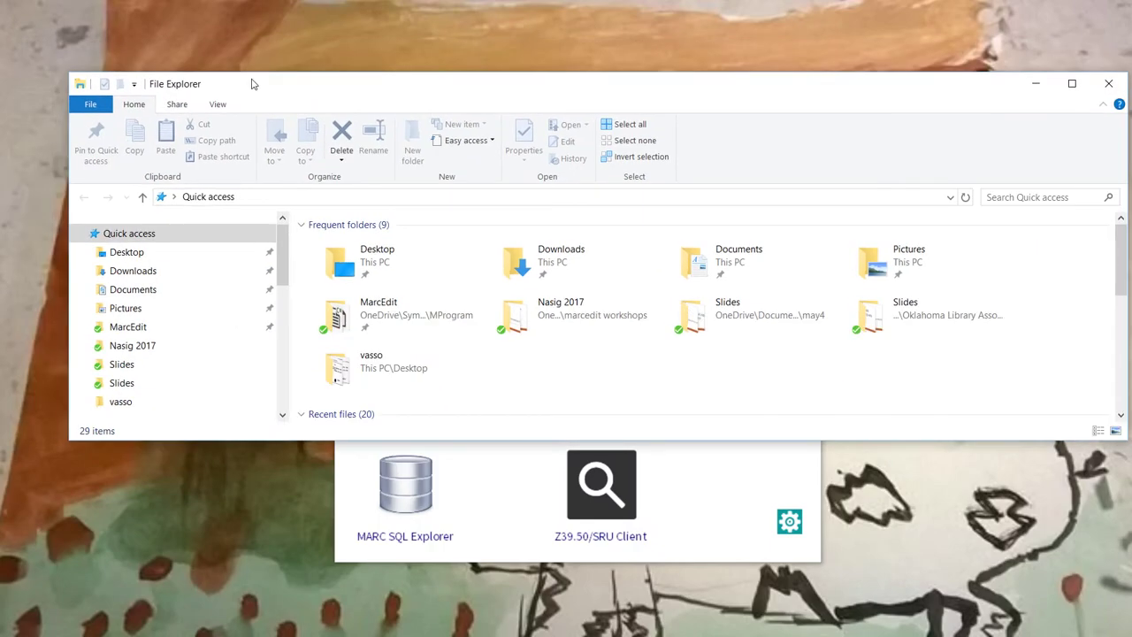
left_click_drag(328, 440, 327, 581)
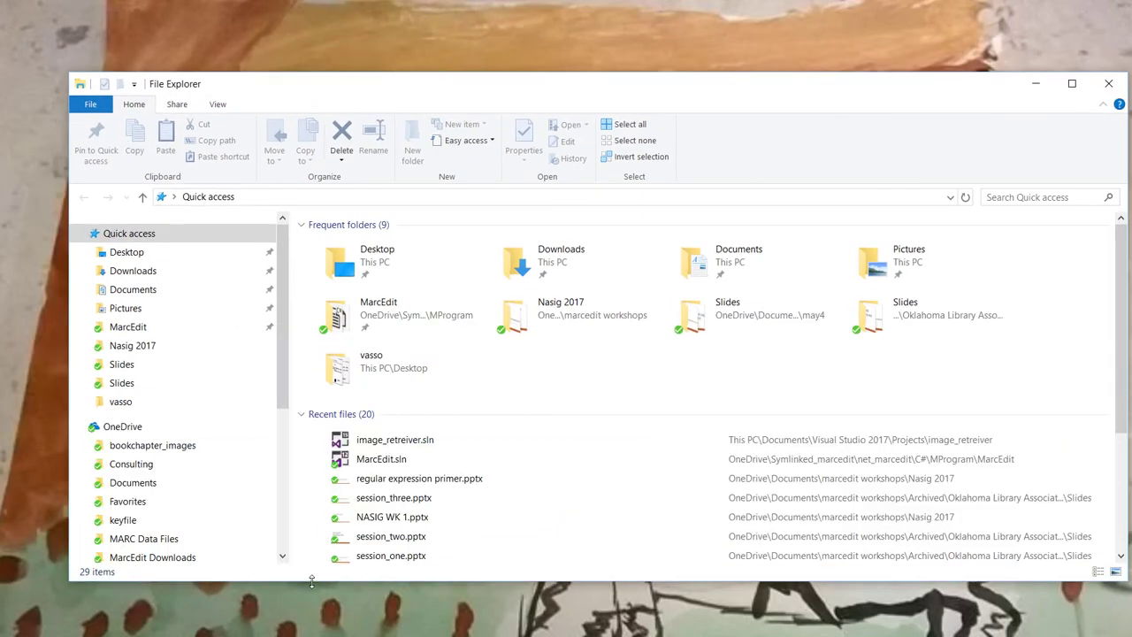
double_click(340, 245)
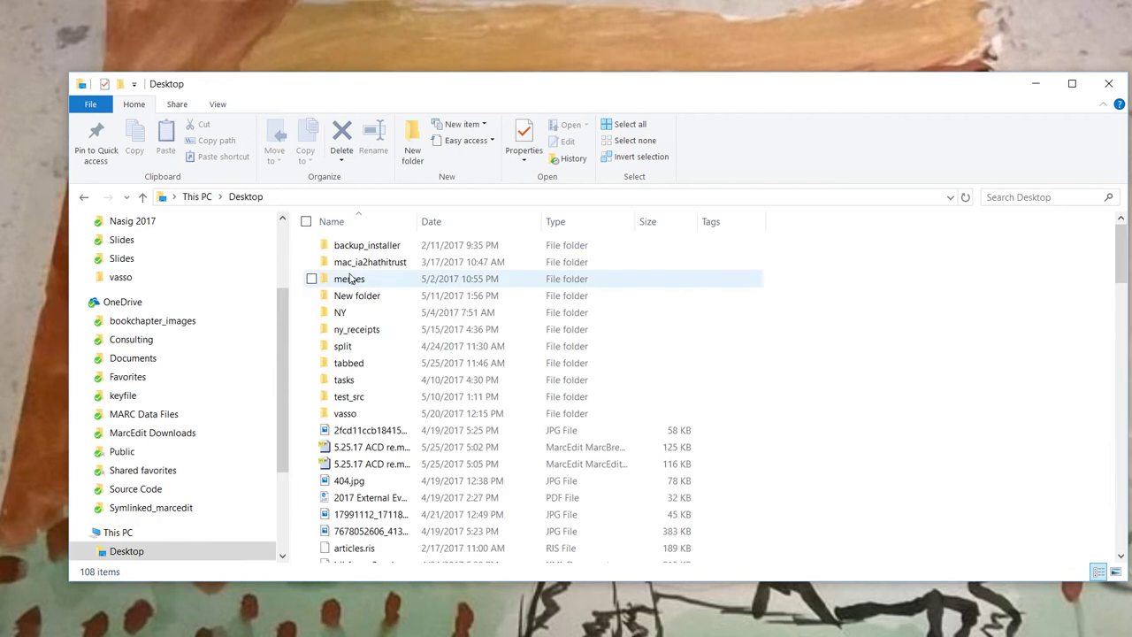
double_click(358, 347)
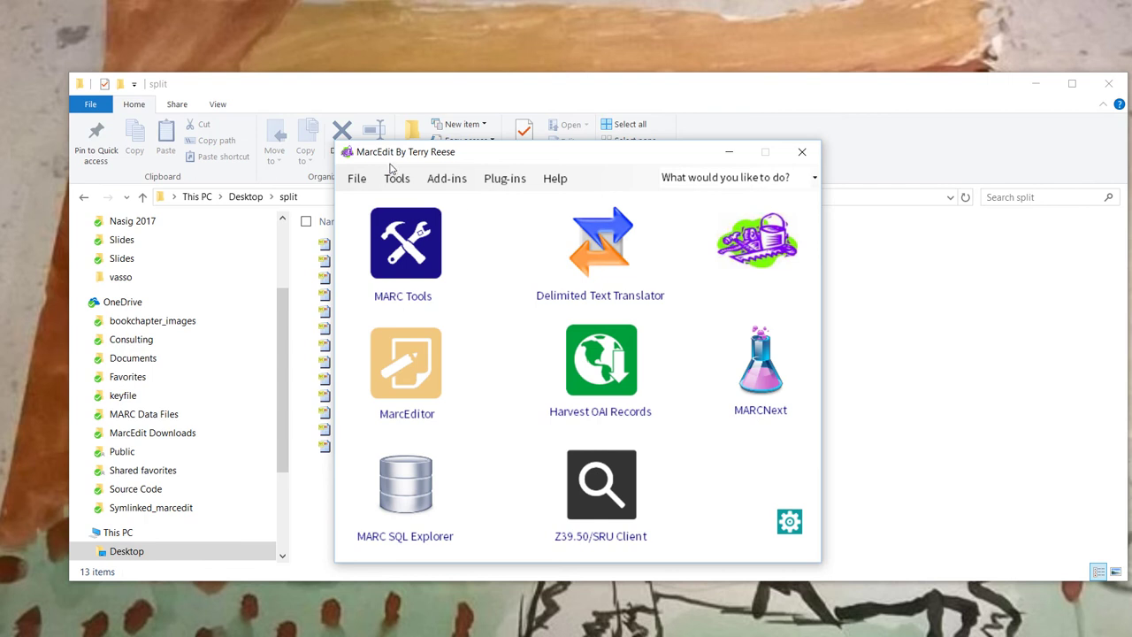
Batch convert Desktop\split files of type mrc From MARC to Mnemonic with Batch Process Records.
left_click(394, 176)
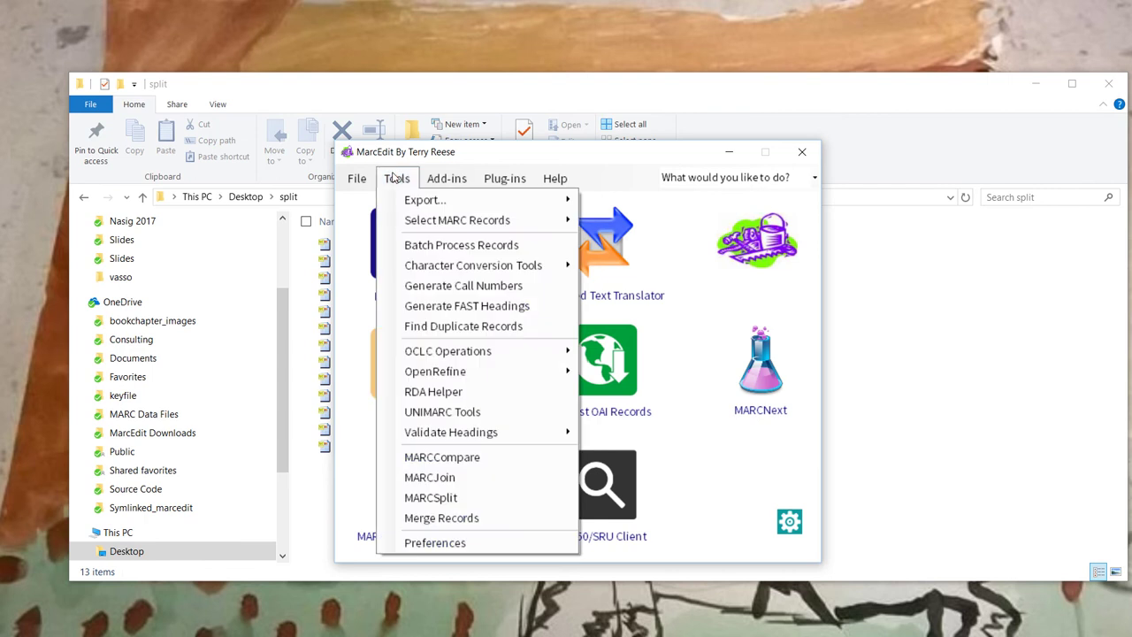
left_click(447, 247)
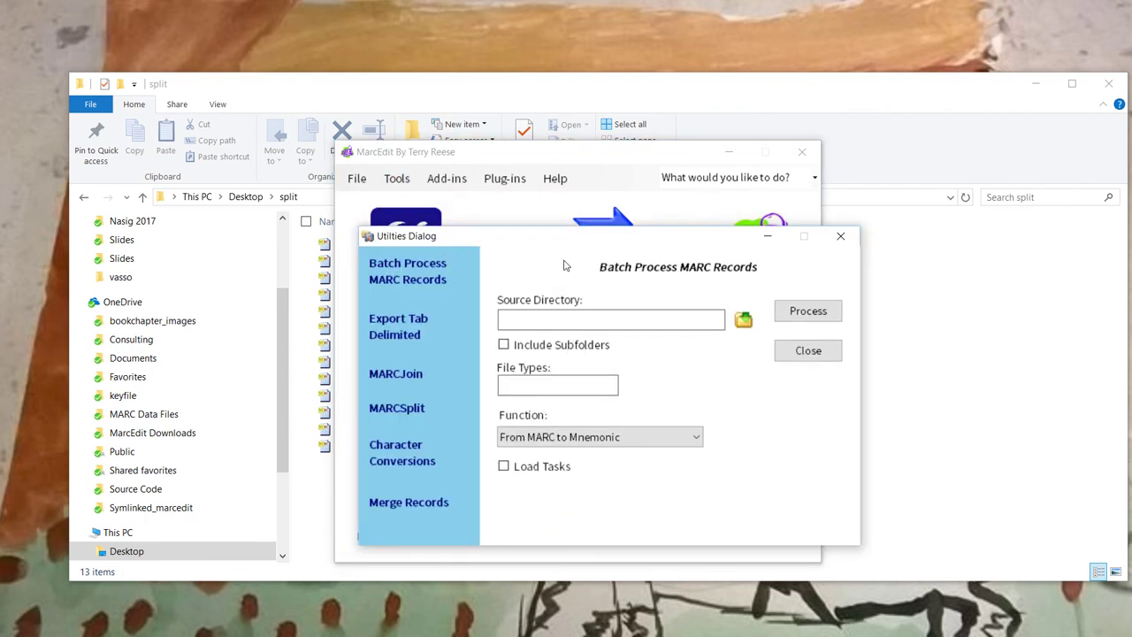
left_click(742, 320)
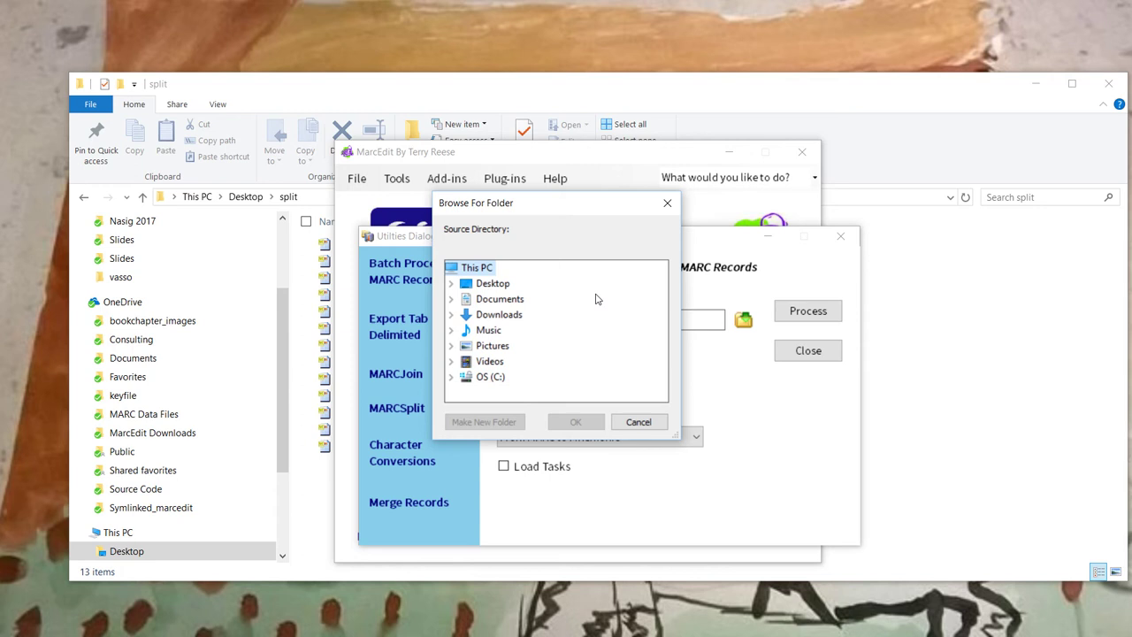
double_click(475, 285)
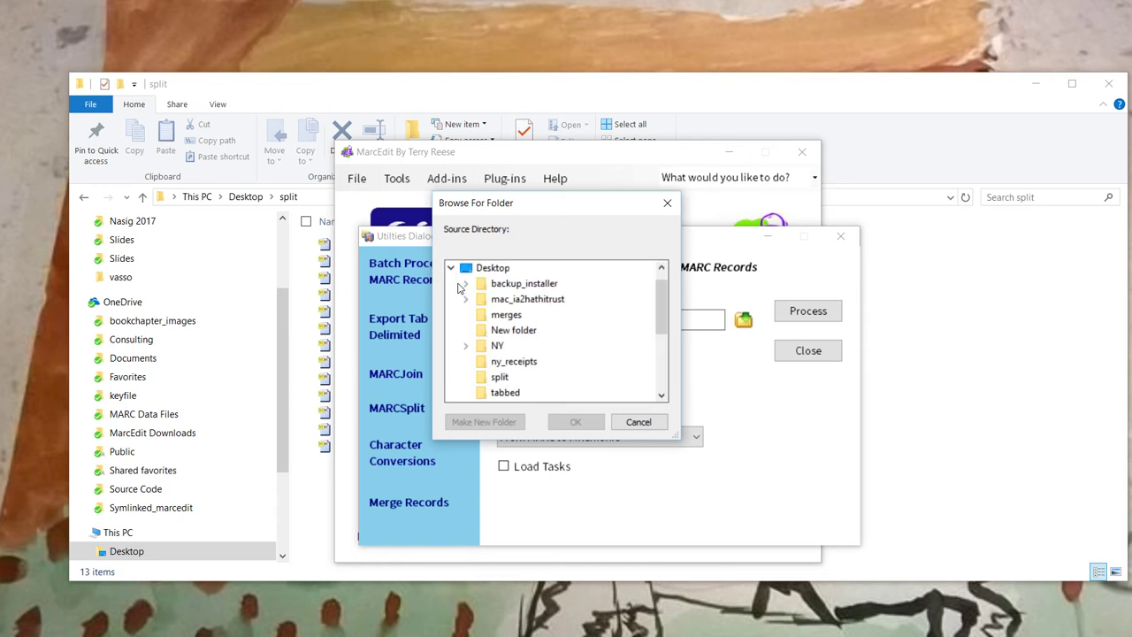
left_click(514, 375)
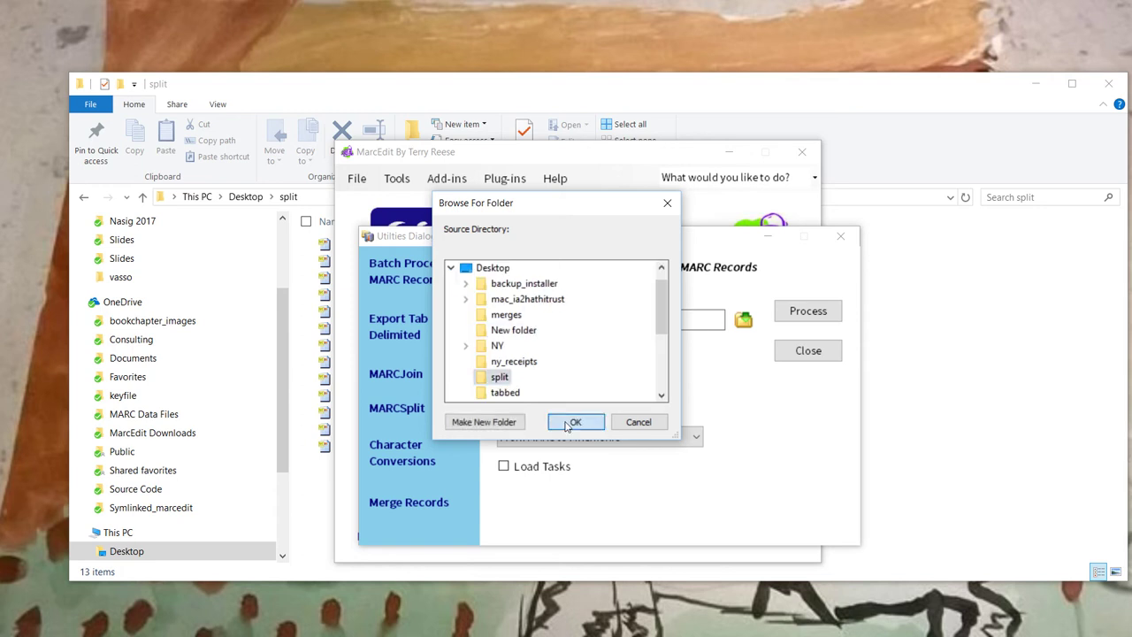
left_click(576, 422)
left_click(561, 384)
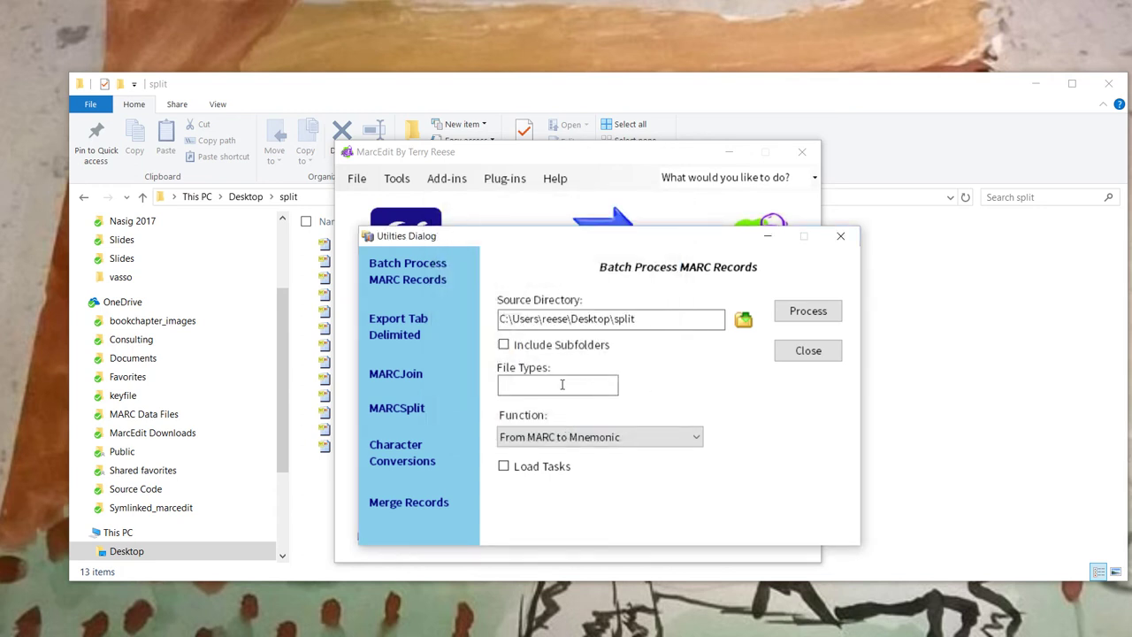
type("mrc")
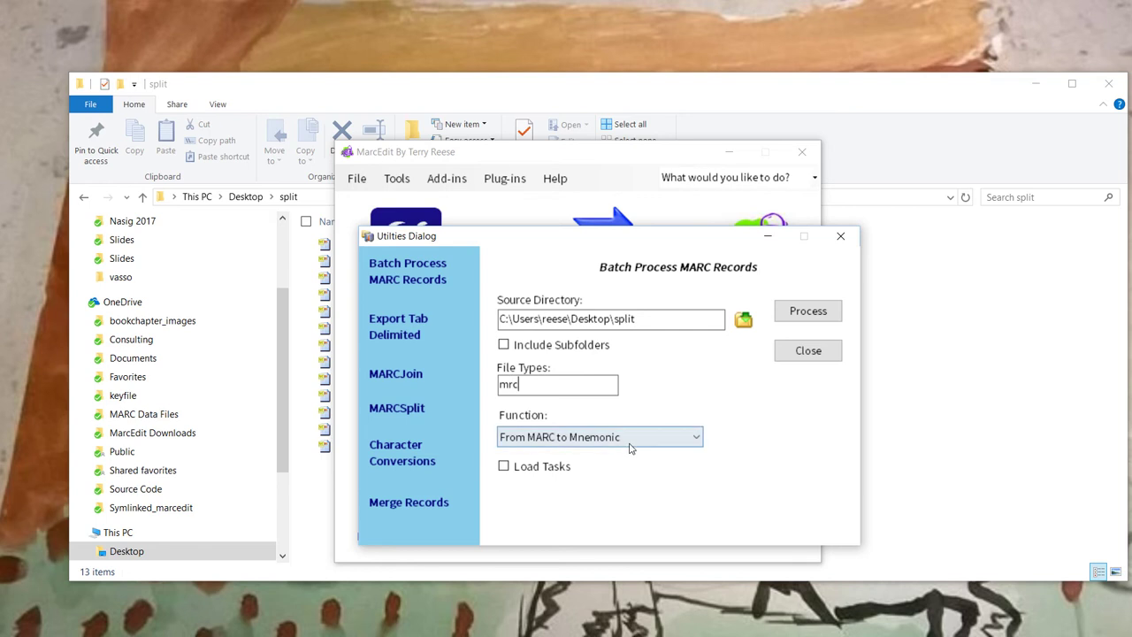
left_click(799, 321)
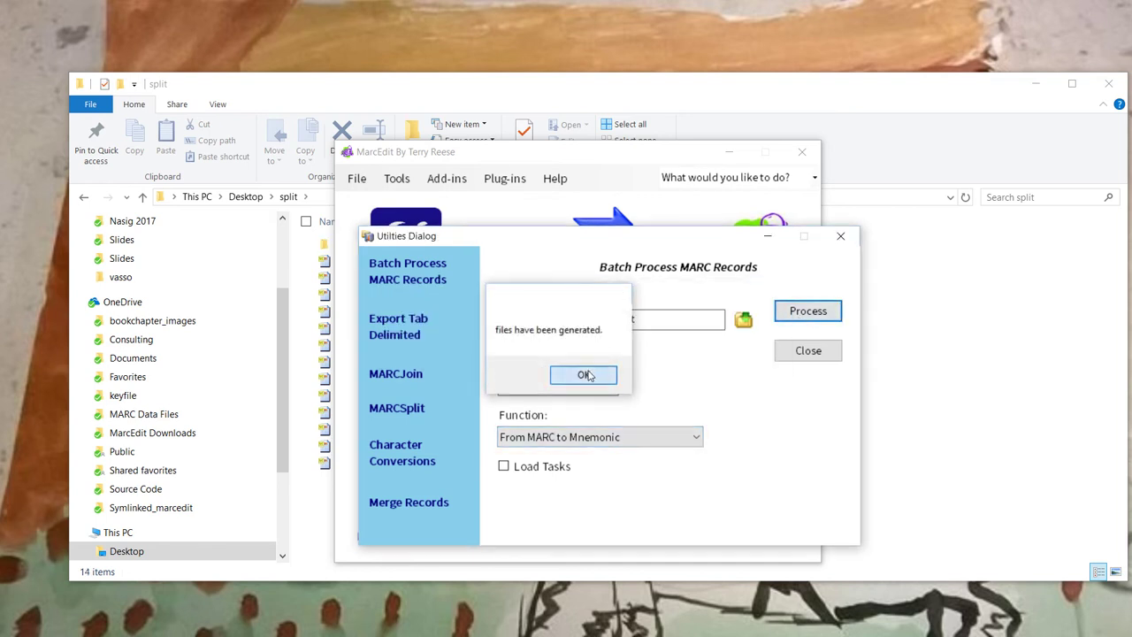
left_click(588, 375)
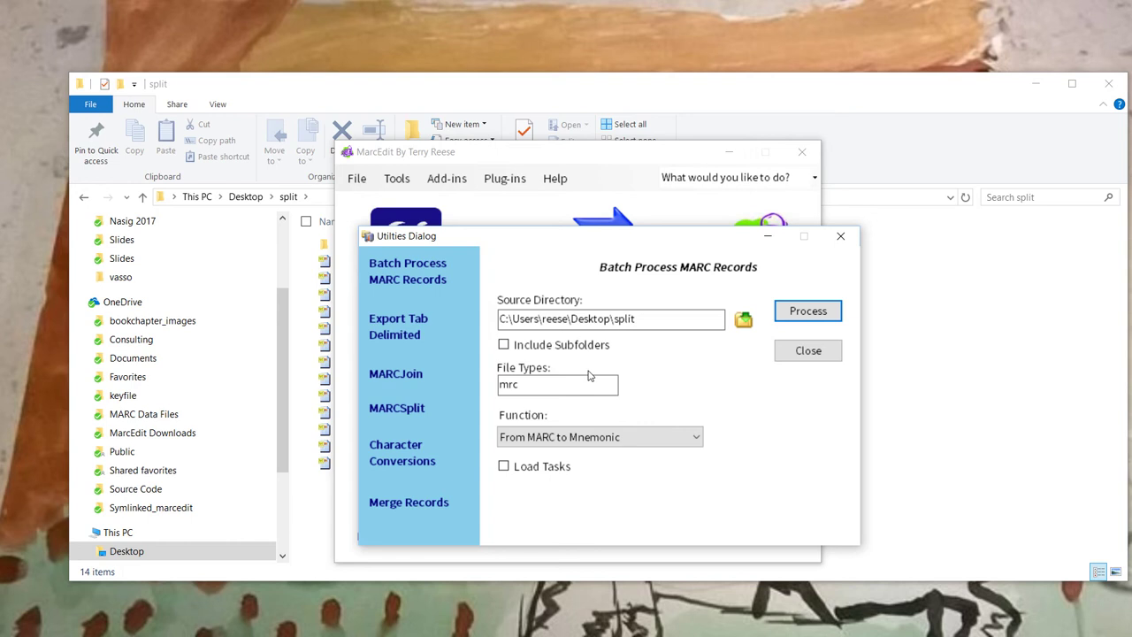
Open split\processed_files in Explorer to view the 13 .mrk files, moving the window up-left.
left_click(500, 105)
double_click(364, 248)
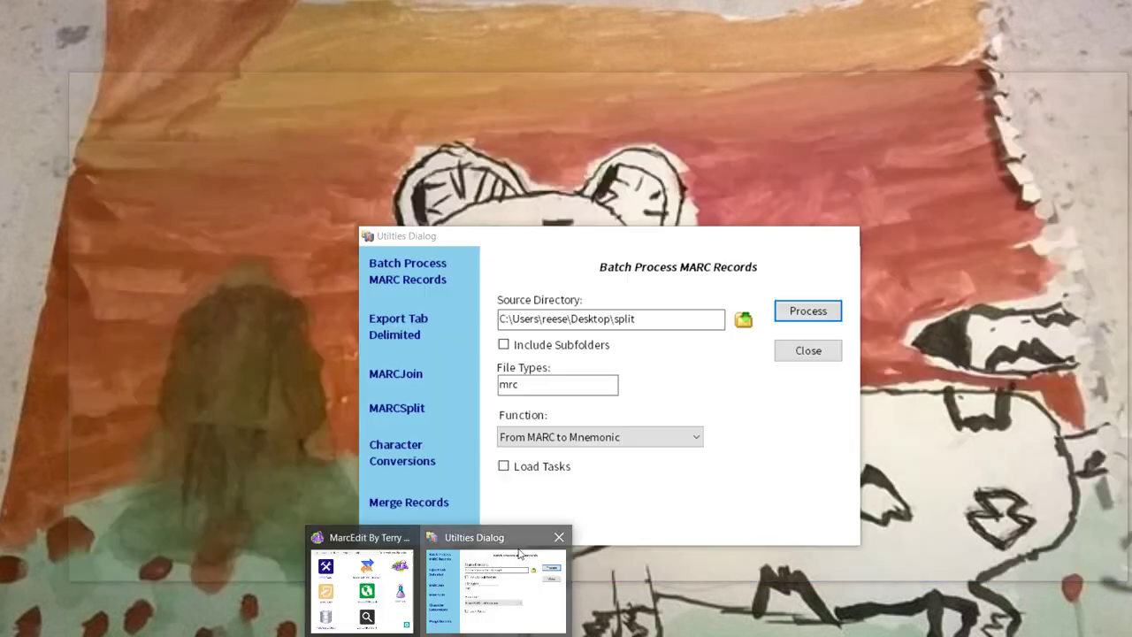
left_click(520, 554)
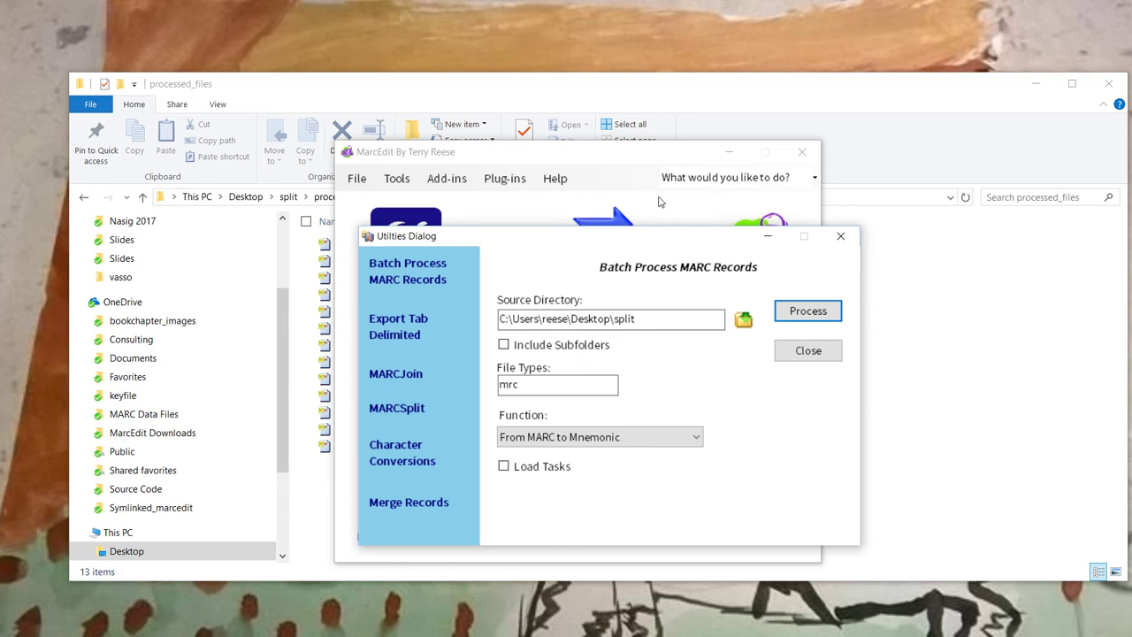
left_click_drag(613, 91, 531, 42)
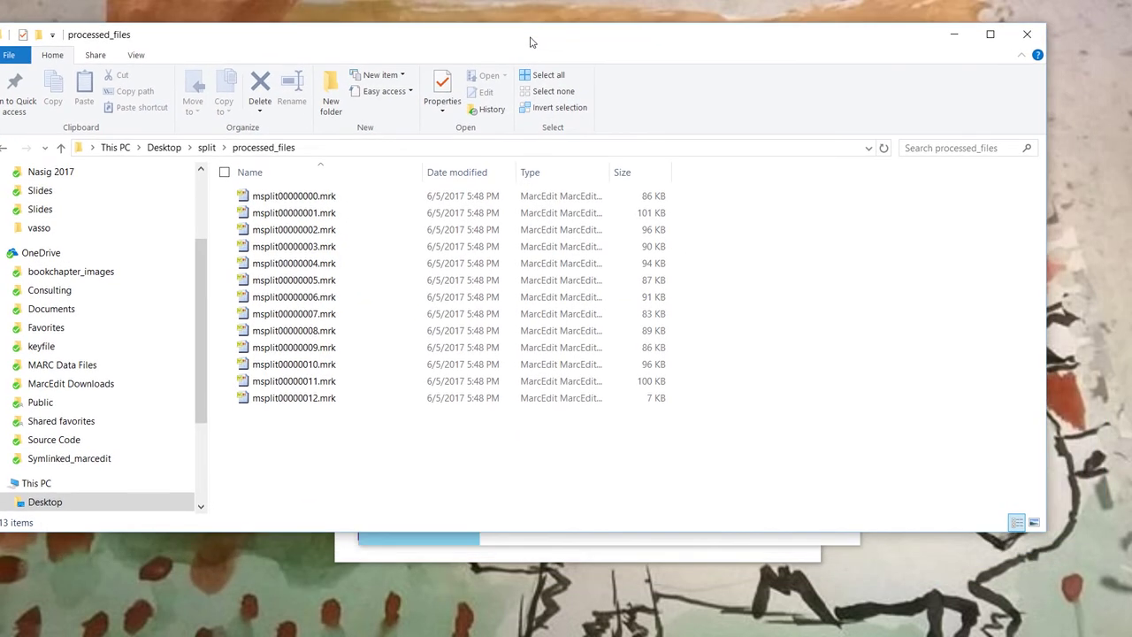
Switch batch processing to the saved task OKL and change the file type to mrk.
left_click(639, 545)
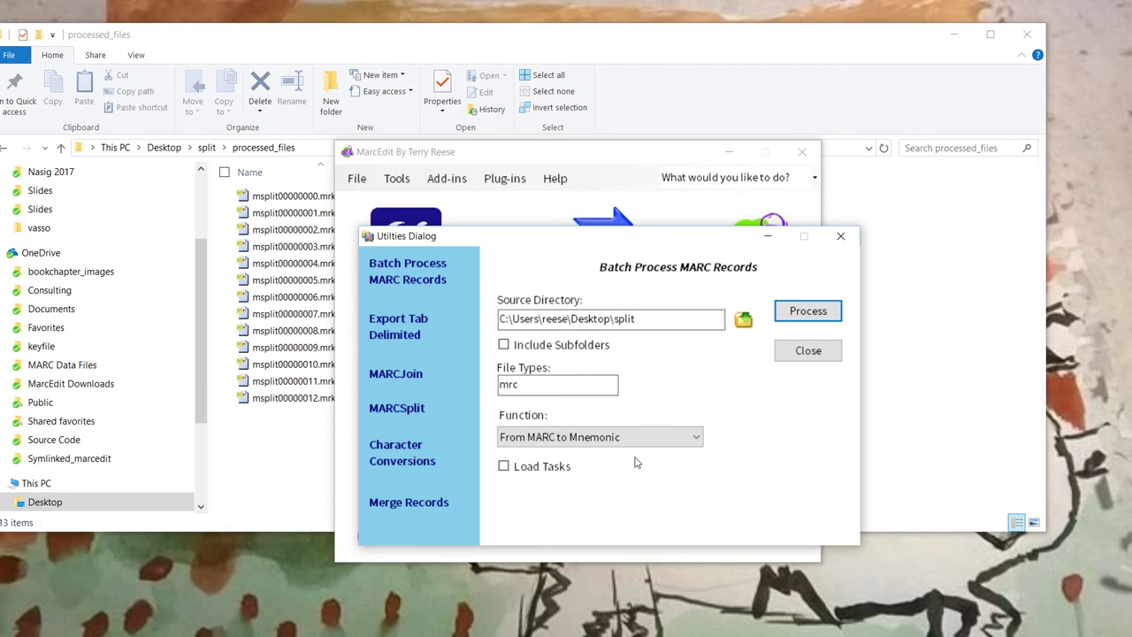
left_click(504, 467)
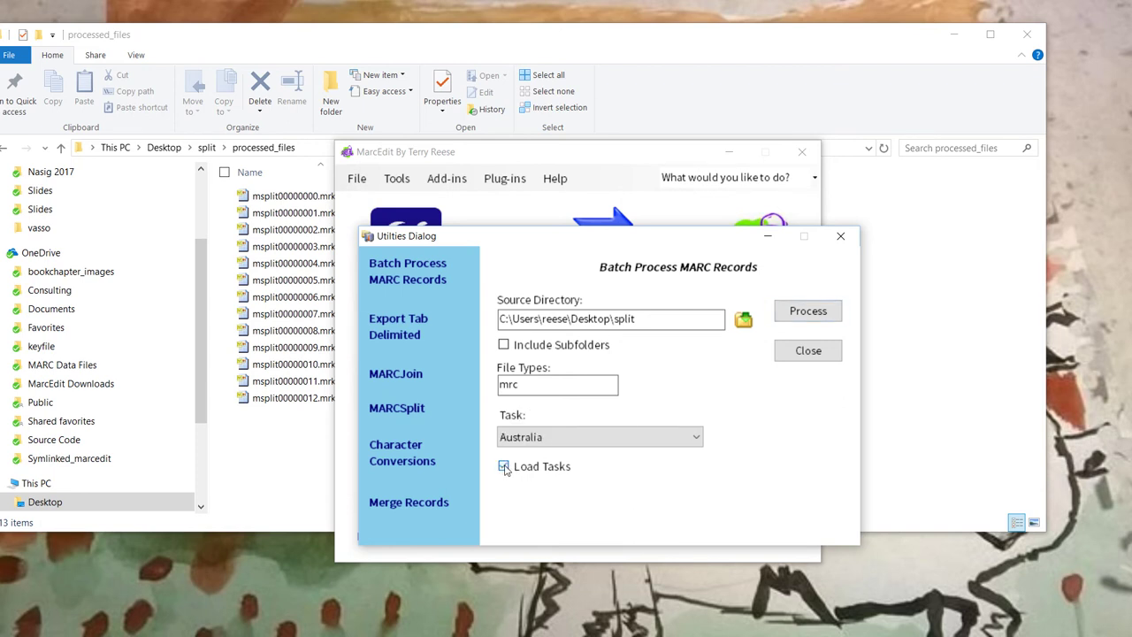
left_click(693, 442)
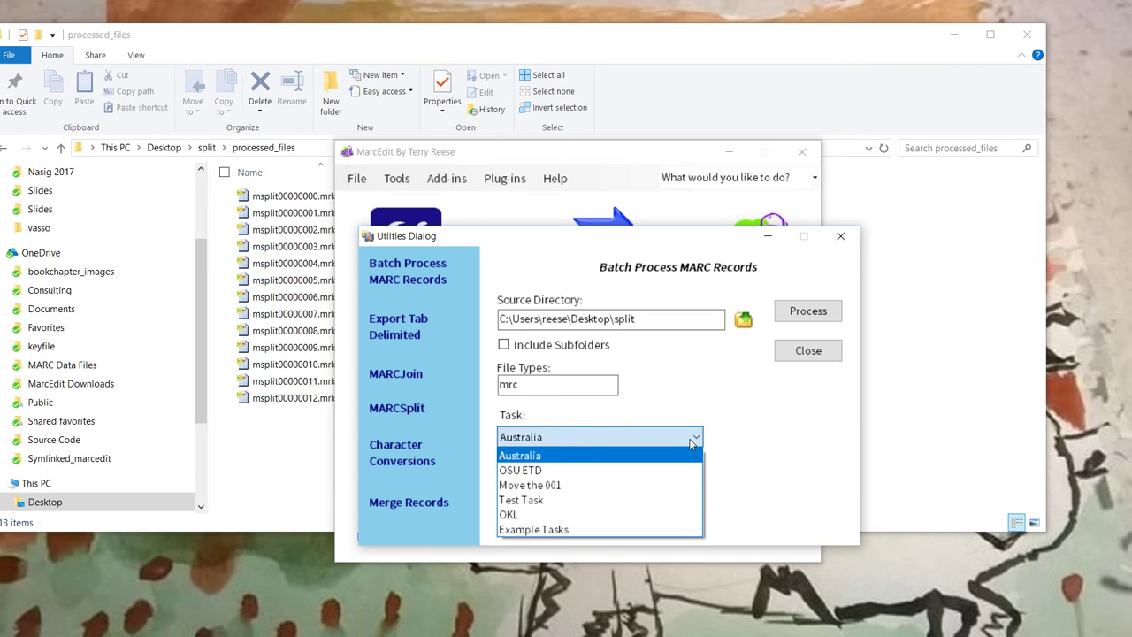
left_click(544, 518)
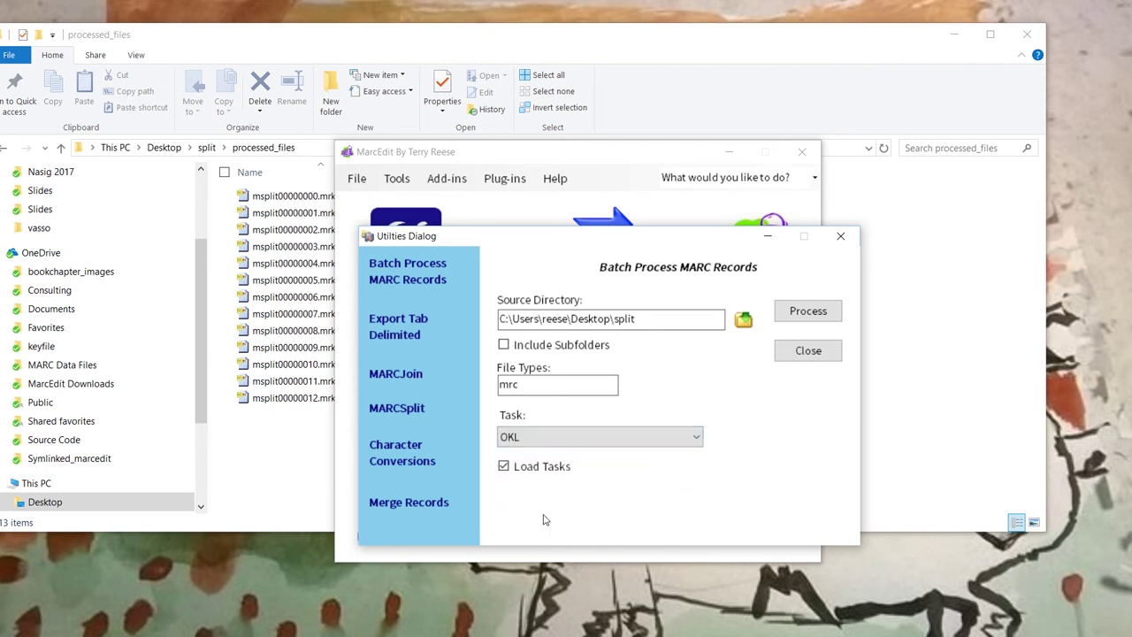
left_click(542, 383)
key("BackSpace")
type("k")
Set the source directory to Desktop\split\processed_files and run the OKL task.
left_click(747, 319)
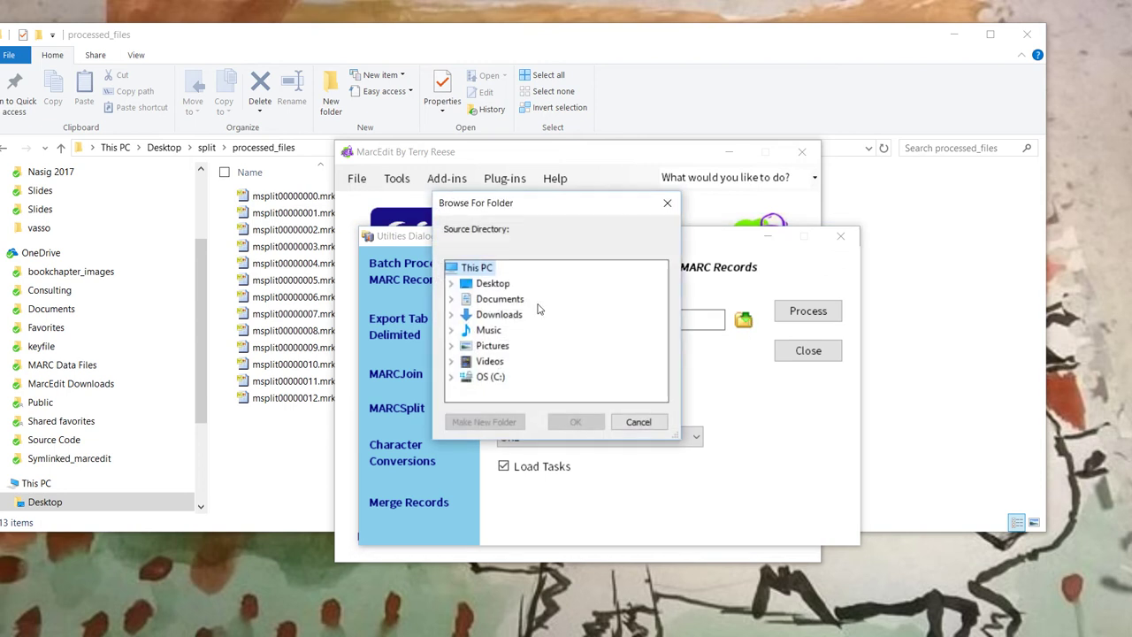
left_click(451, 283)
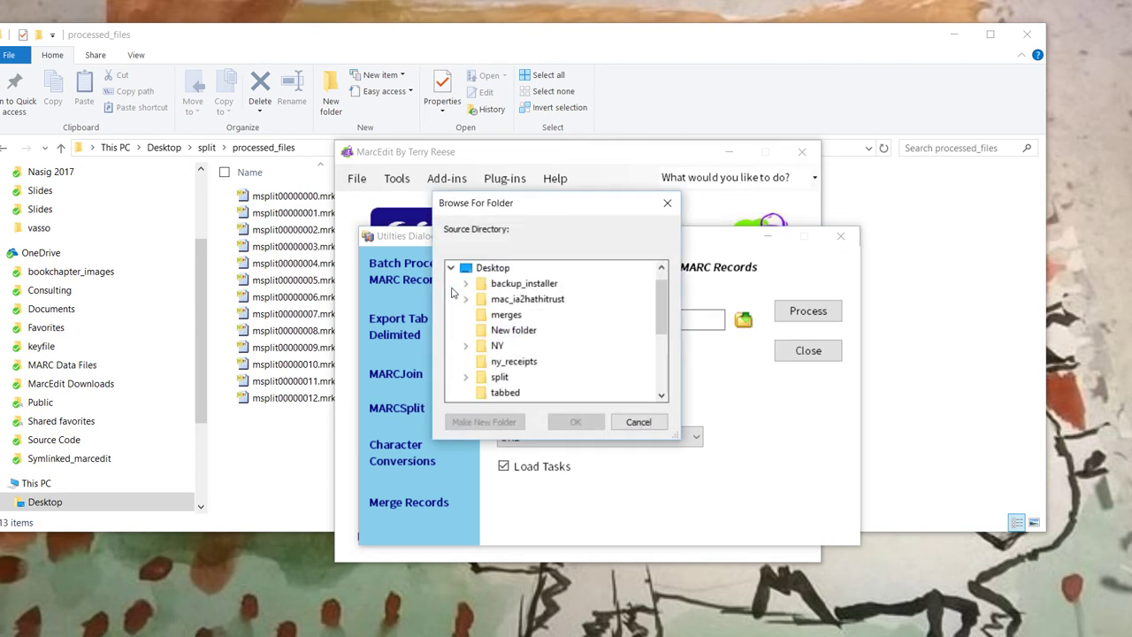
left_click(466, 377)
left_click(517, 398)
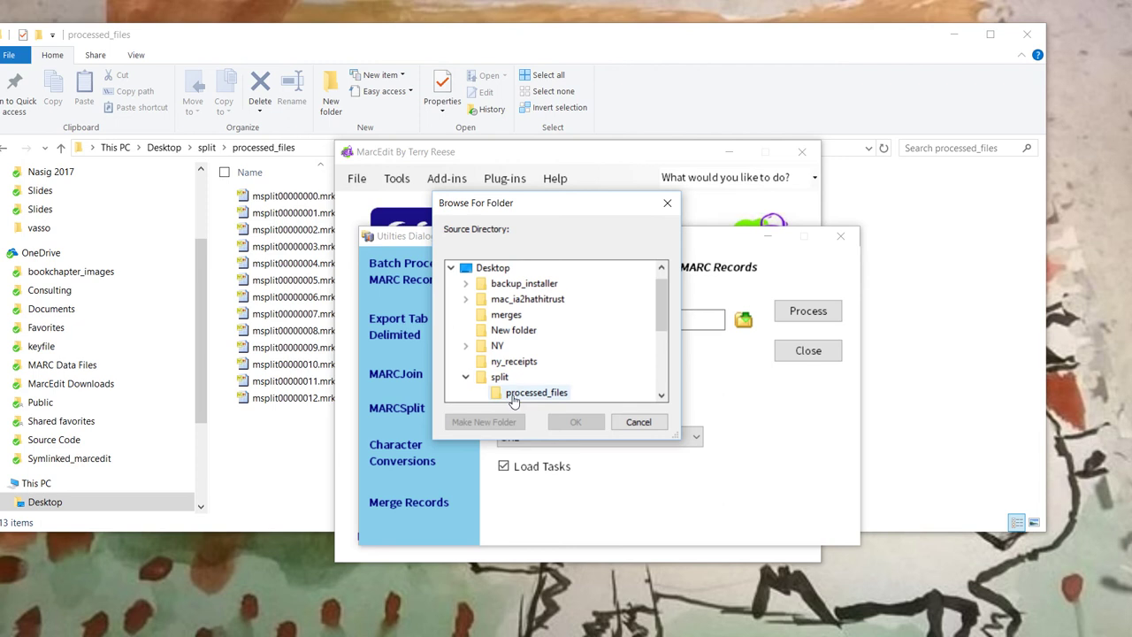
left_click(575, 422)
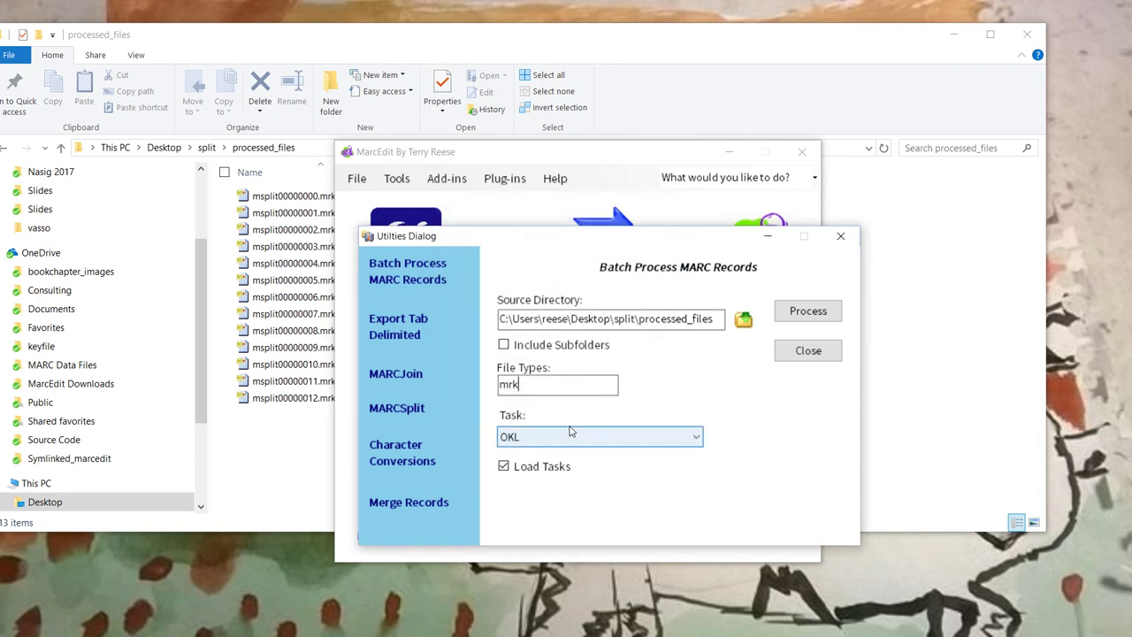
left_click(802, 322)
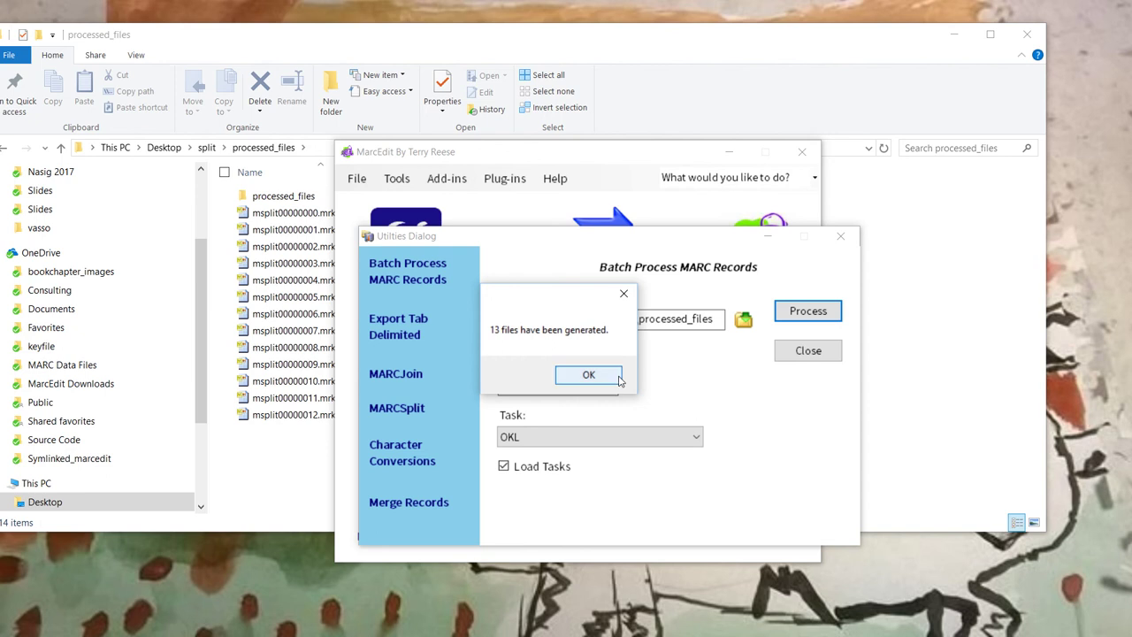
Acknowledge the 13 files generated and check the new nested processed_files output folder.
left_click(619, 380)
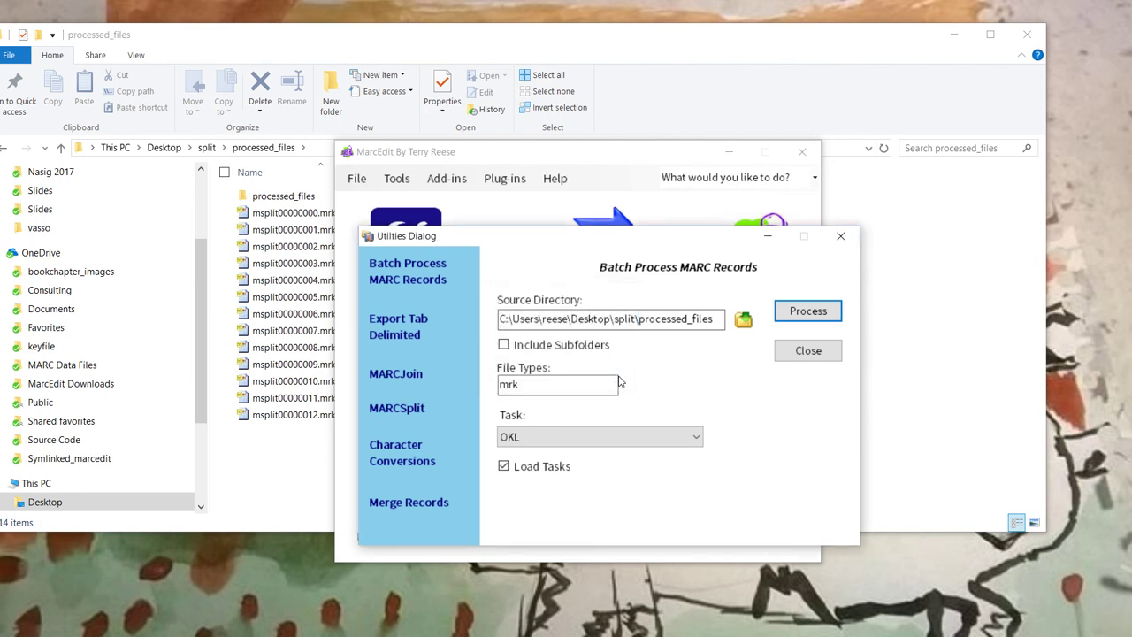
double_click(287, 195)
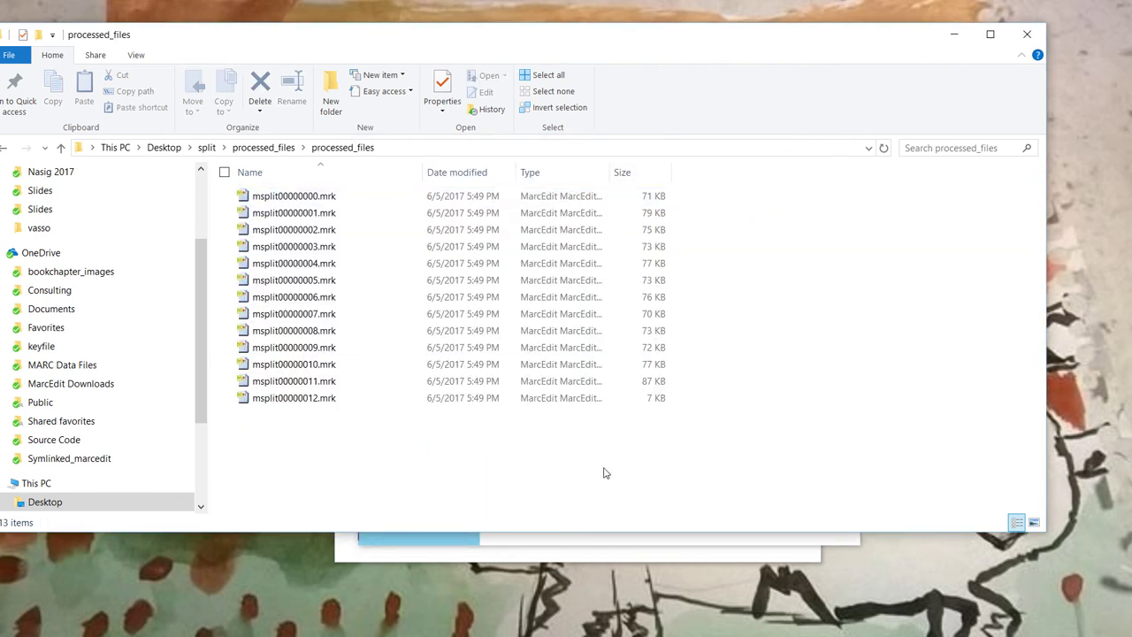
left_click(618, 541)
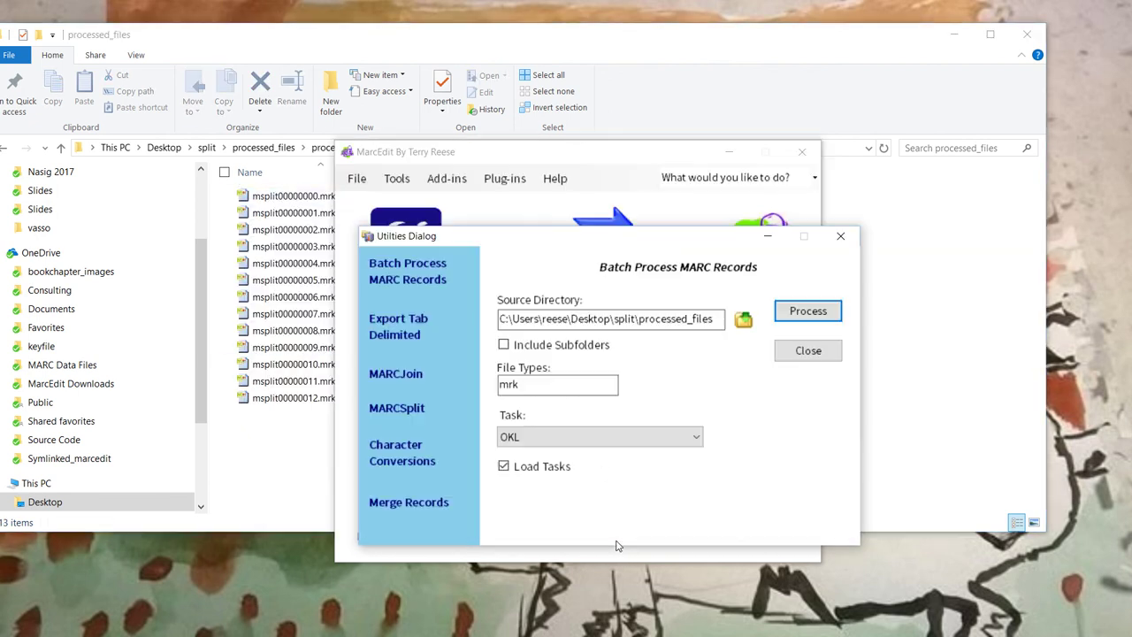
Set the source directory to the inner processed_files folder, keeping the mrk file type.
left_click(743, 324)
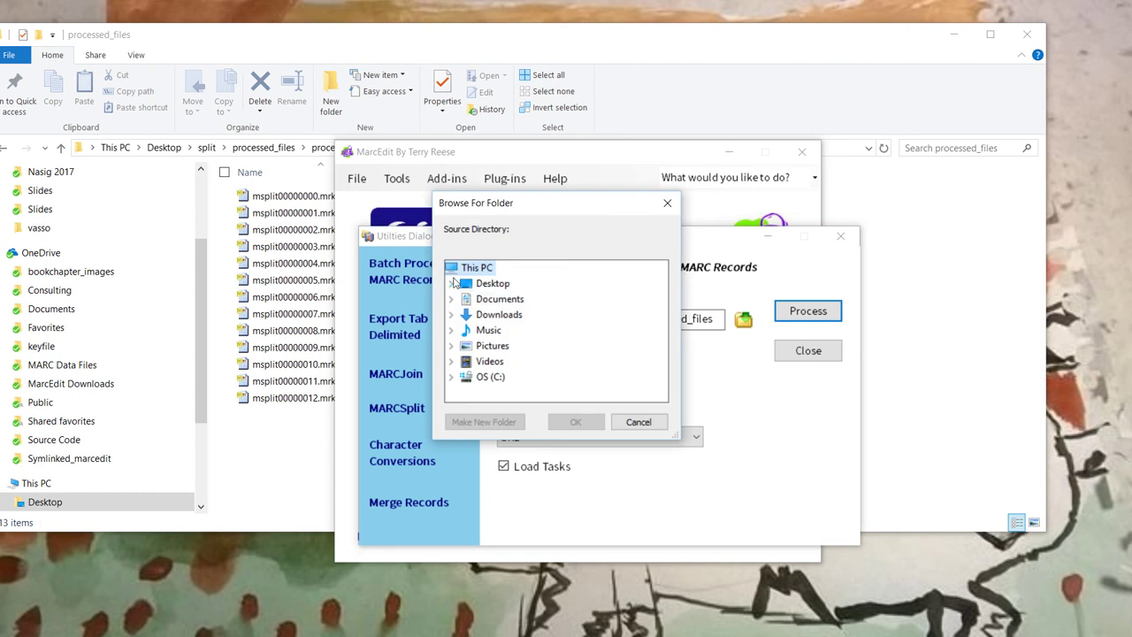
left_click(452, 282)
left_click(467, 376)
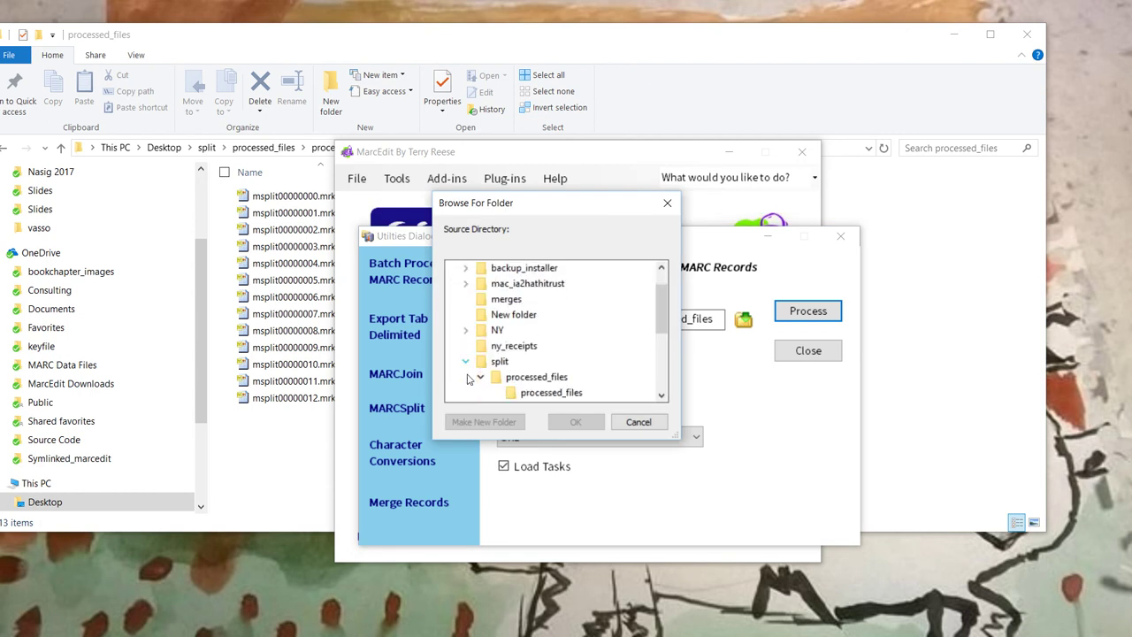
left_click(521, 380)
scroll(639, 376, "down", 2)
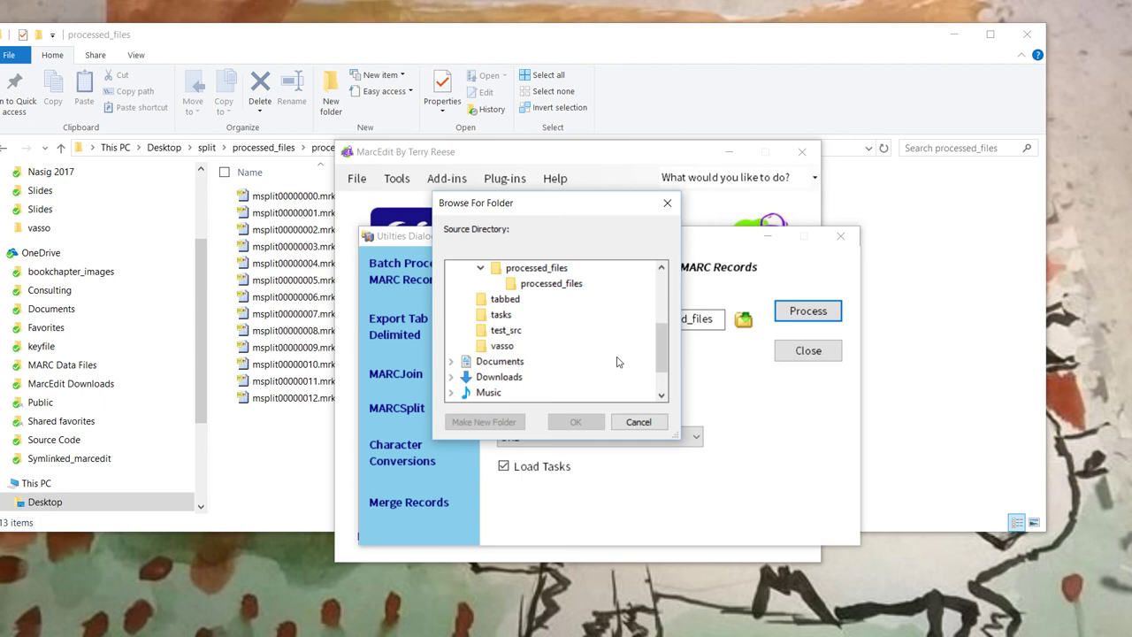
left_click(548, 284)
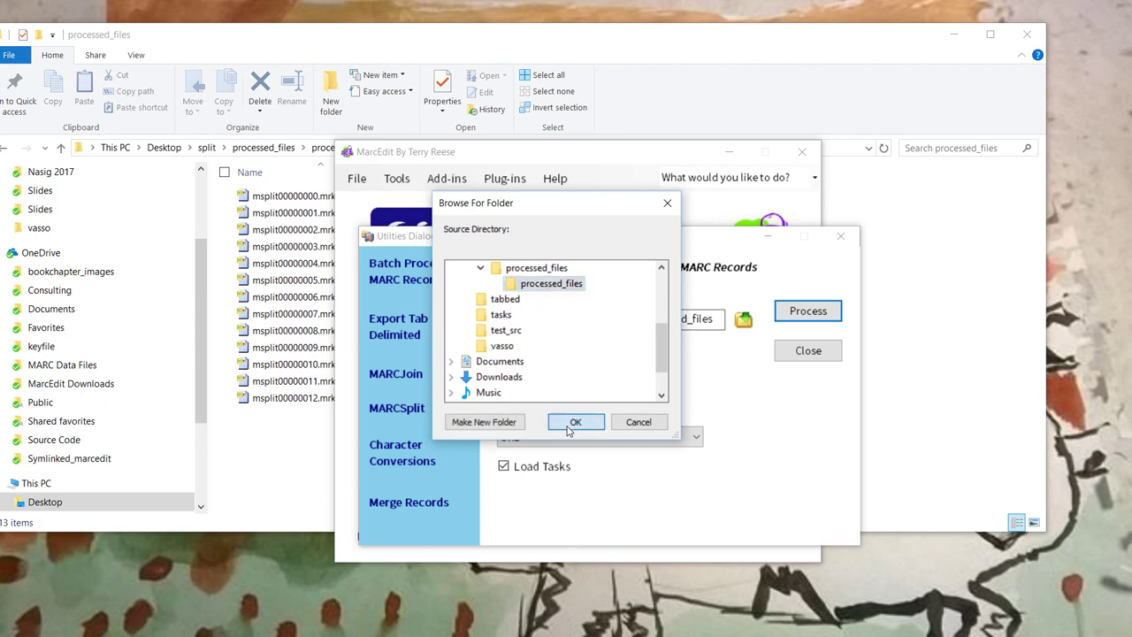
left_click(575, 422)
left_click(558, 390)
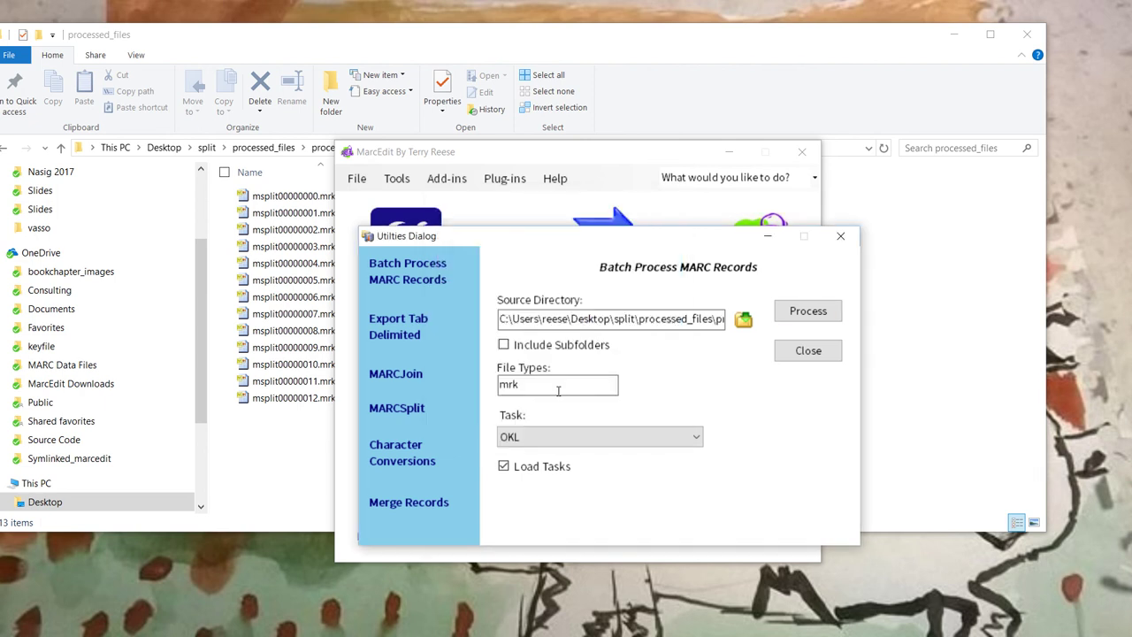
Turn off Load Tasks and run the From Mnemonic to MARC conversion on the 13 files.
left_click(533, 468)
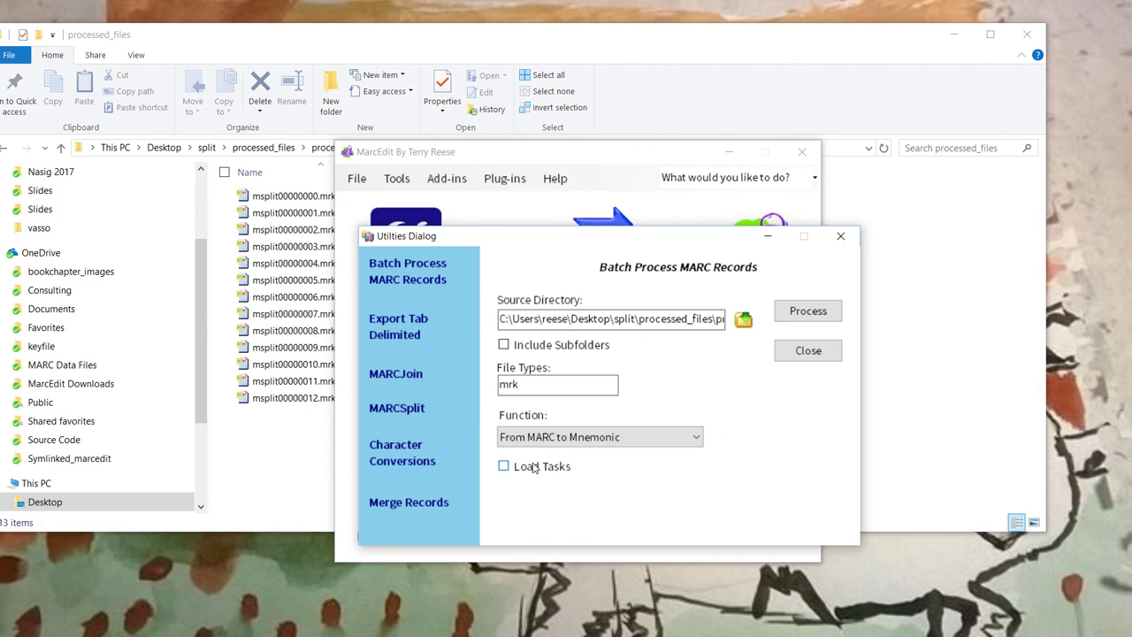
left_click(696, 438)
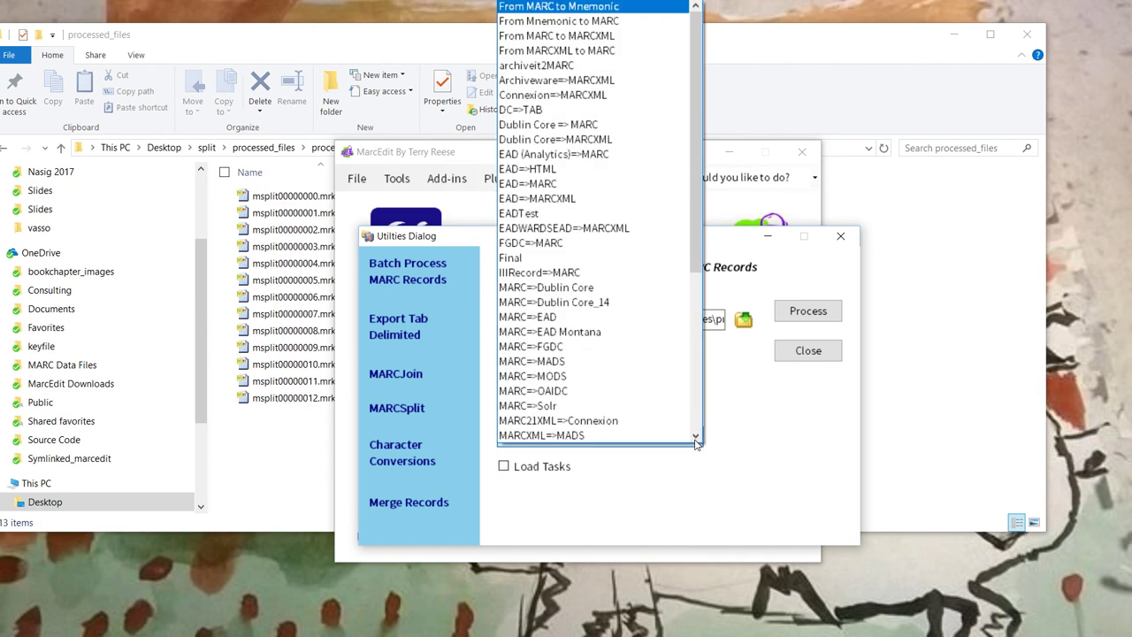
left_click(586, 21)
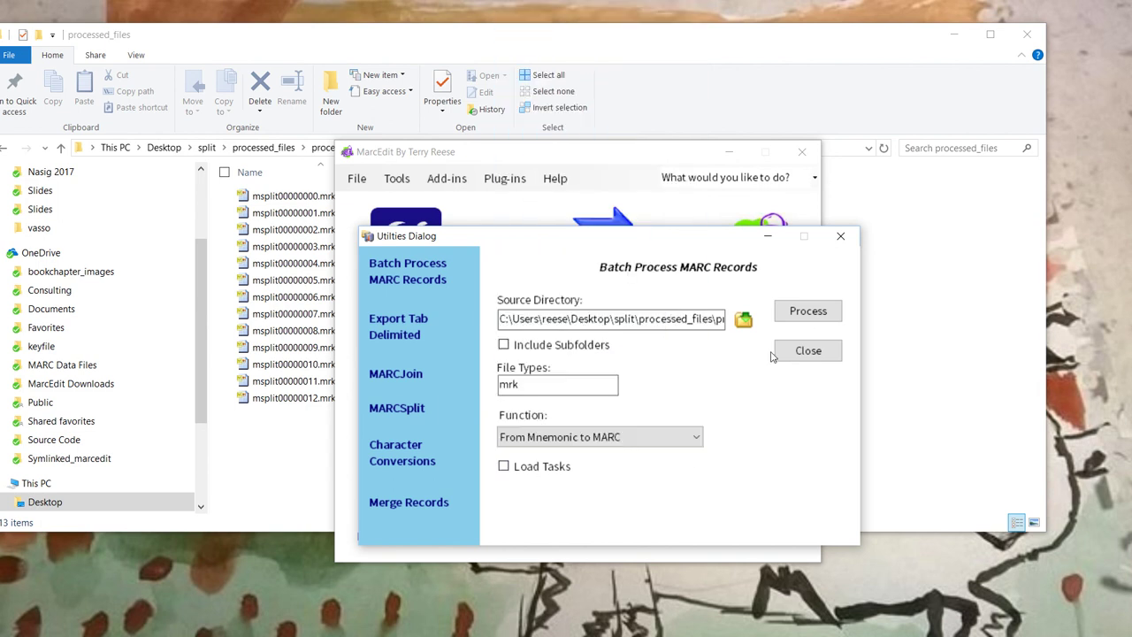
left_click(805, 314)
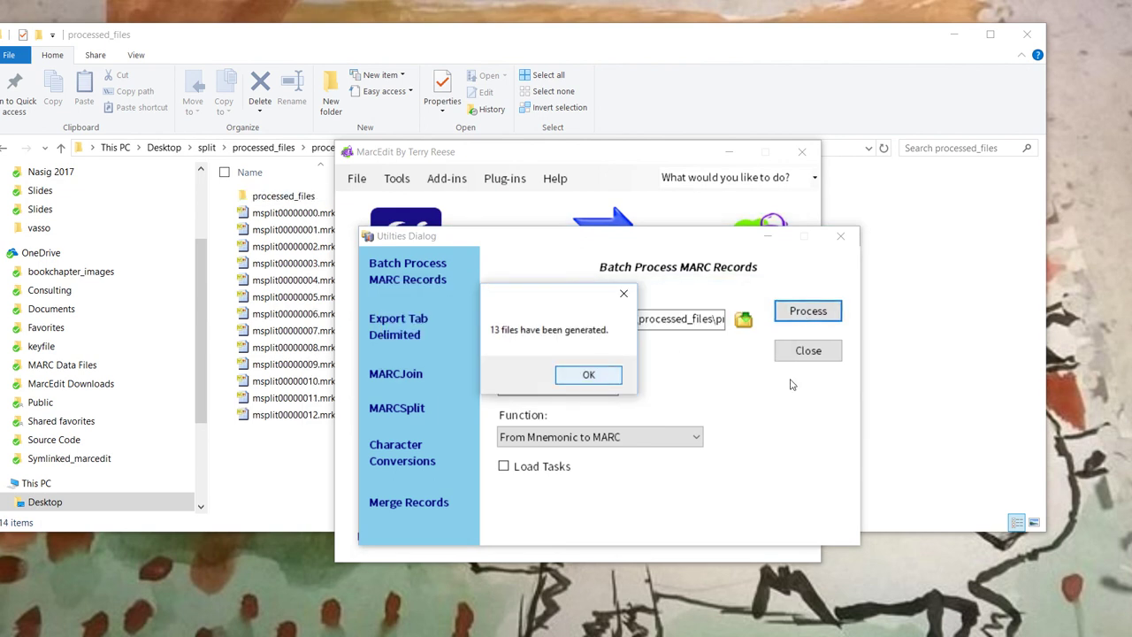
left_click(575, 373)
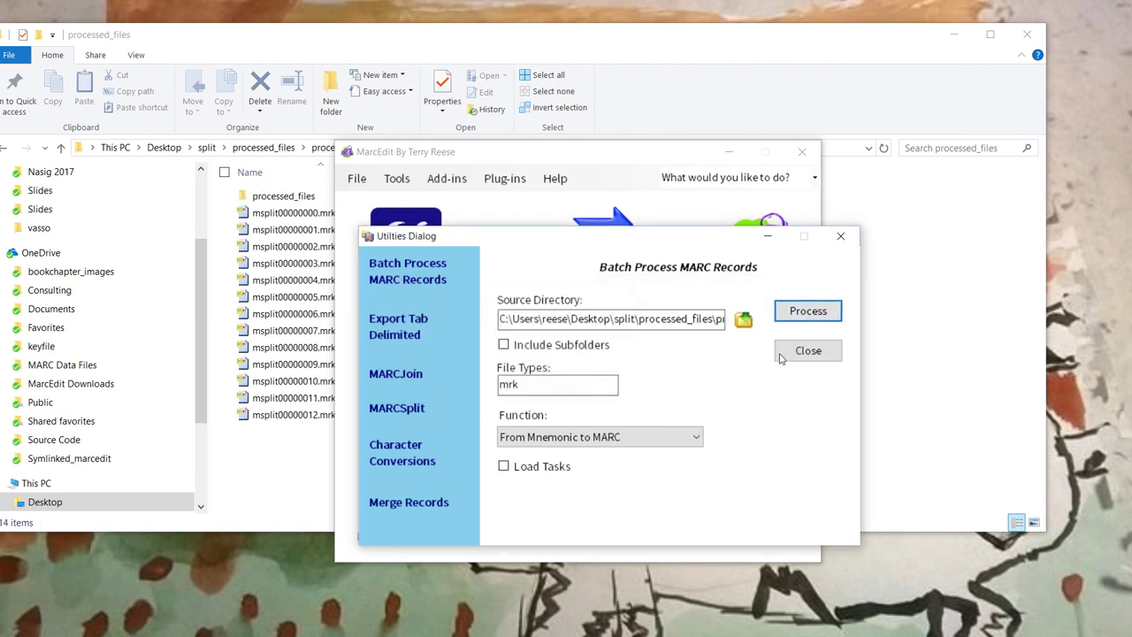
Close MarcEdit and open the innermost processed_files folder holding the 13 converted .mrc files.
left_click(808, 351)
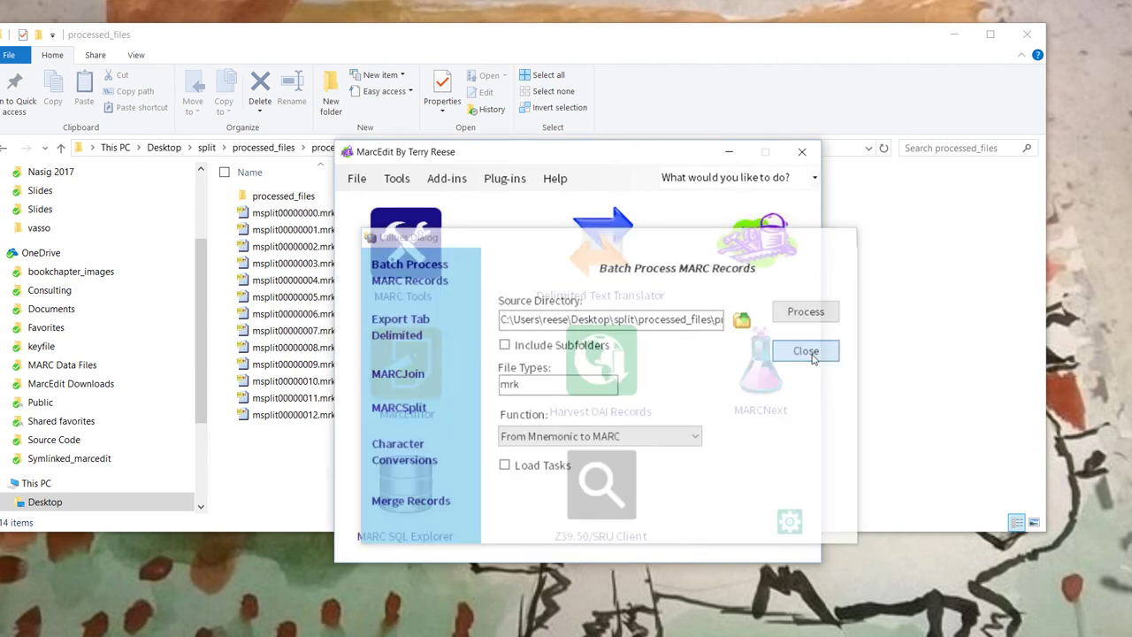
left_click(802, 152)
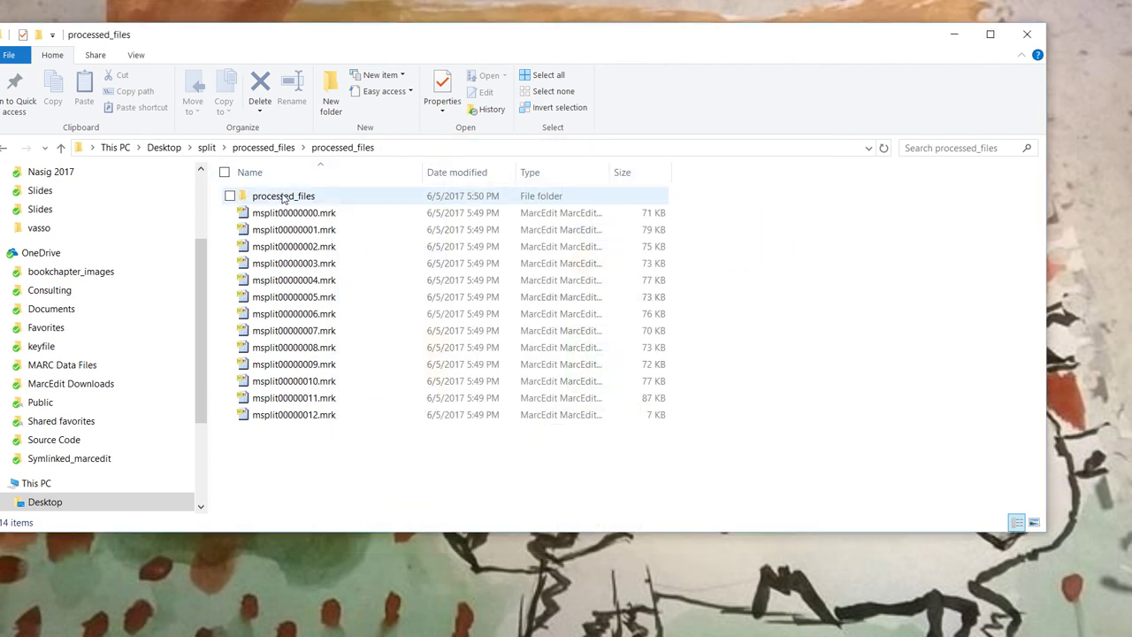
left_click(283, 197)
double_click(285, 196)
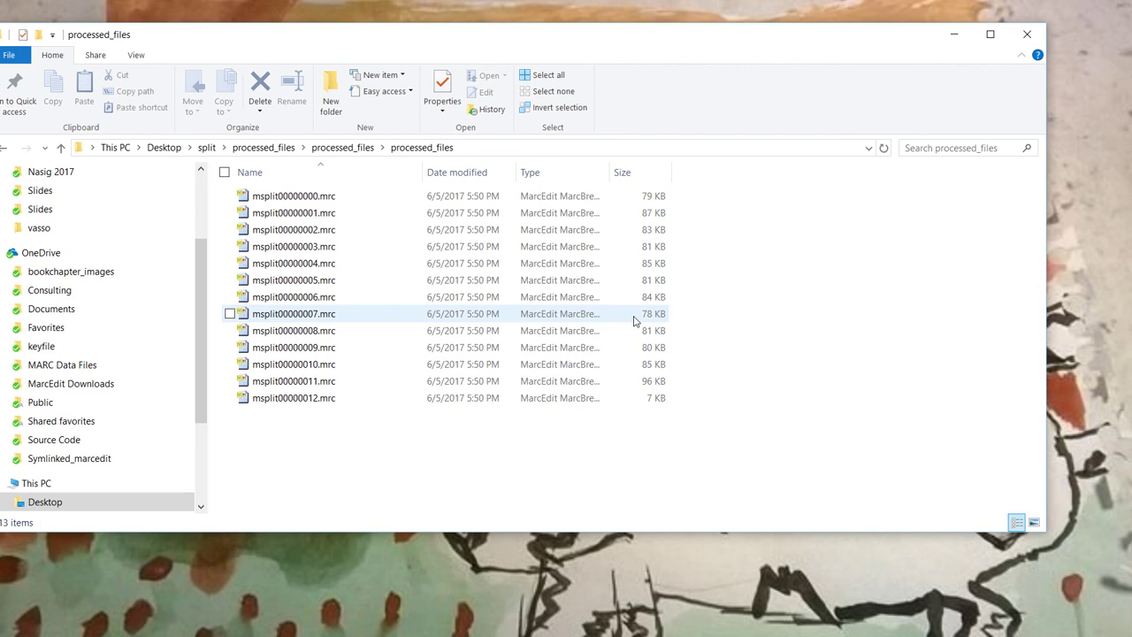
mouse_move(411, 1)
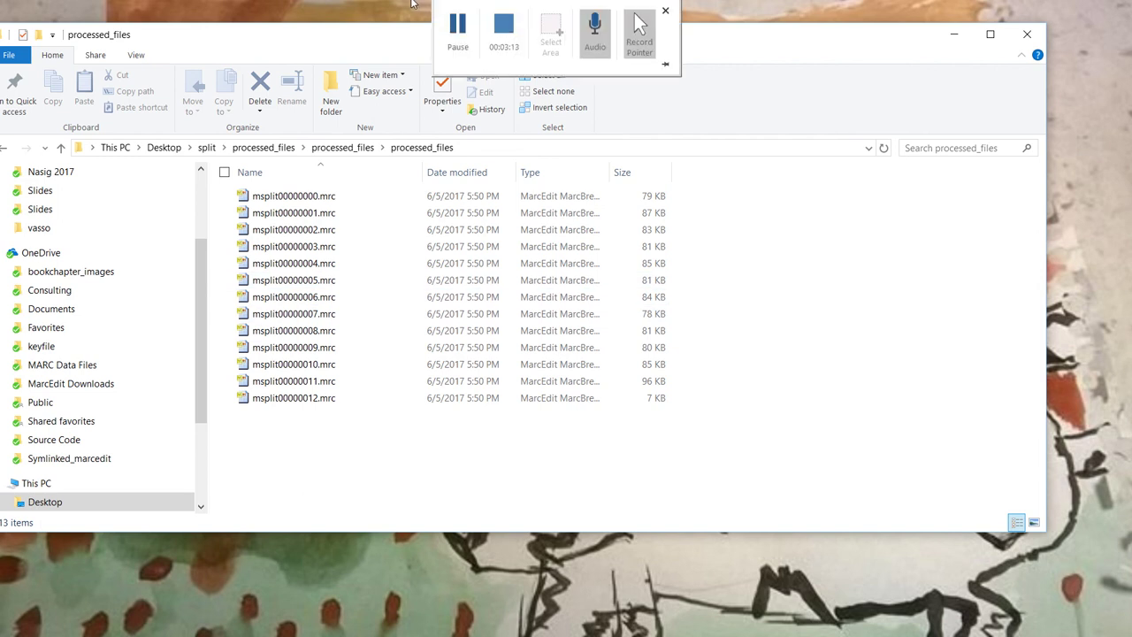